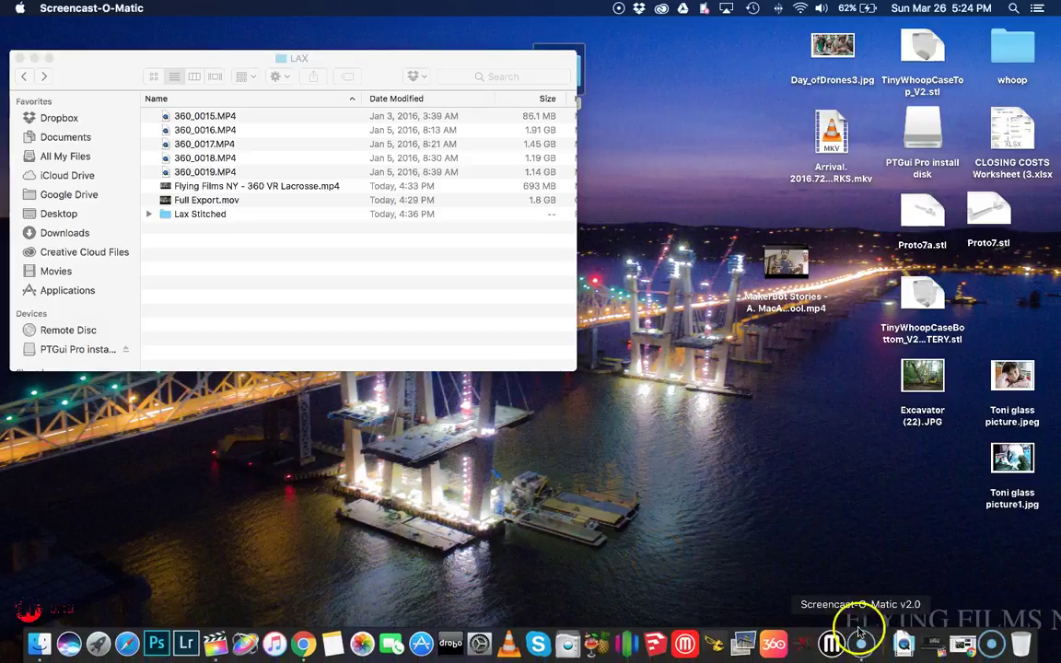
Review the muvee 360 Video Stitcher for Mac page in Chrome, then minimize Chrome
left_click(960, 651)
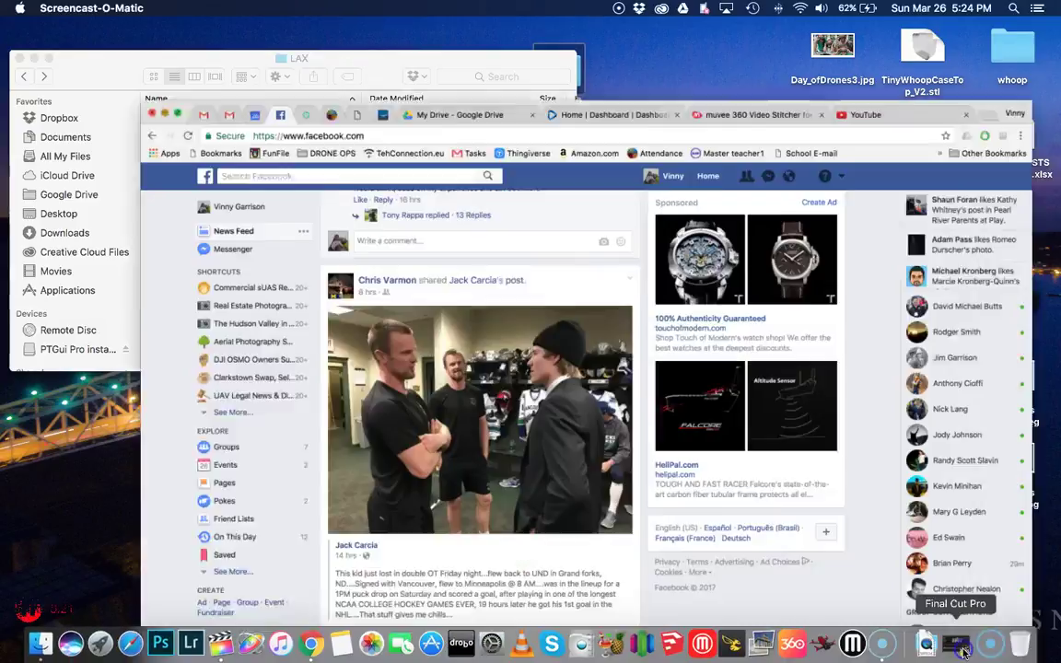
left_click(702, 38)
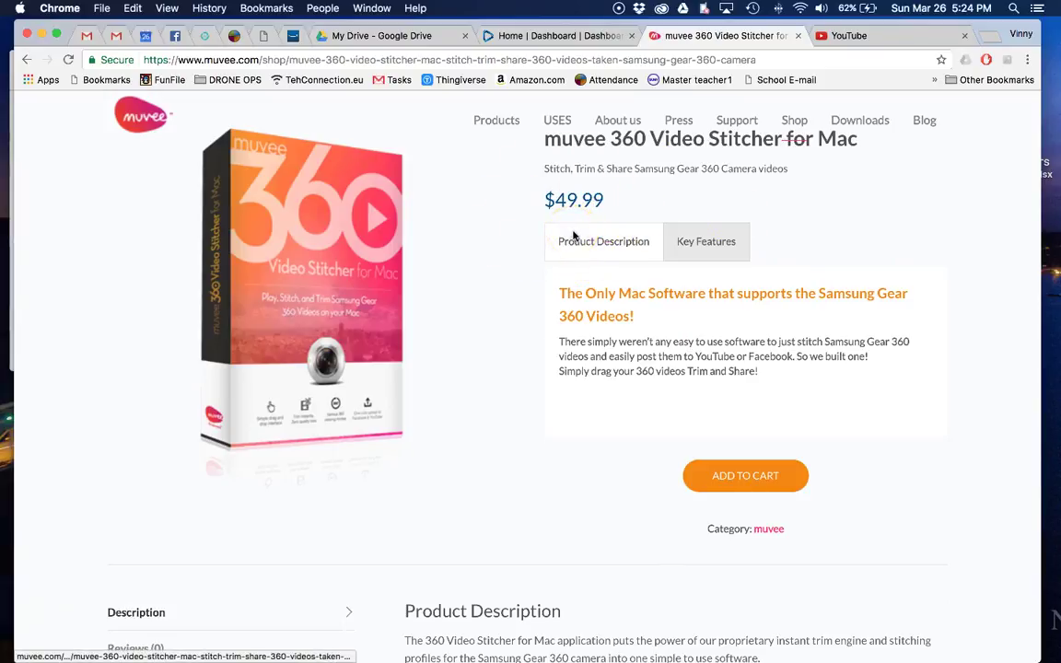
left_click(627, 203)
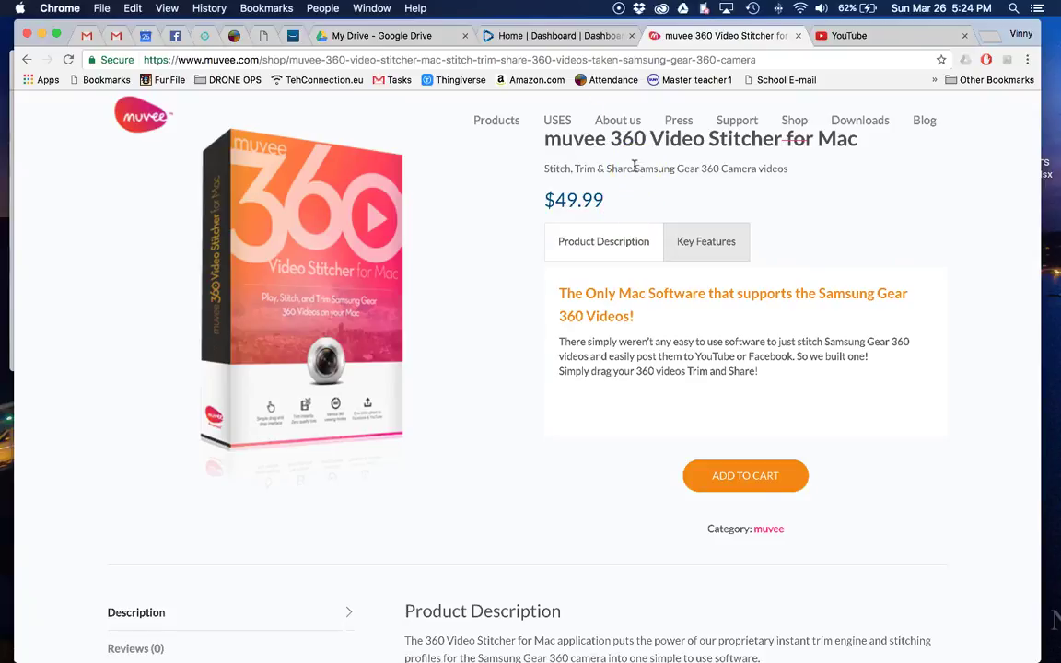
left_click(41, 36)
left_click(42, 36)
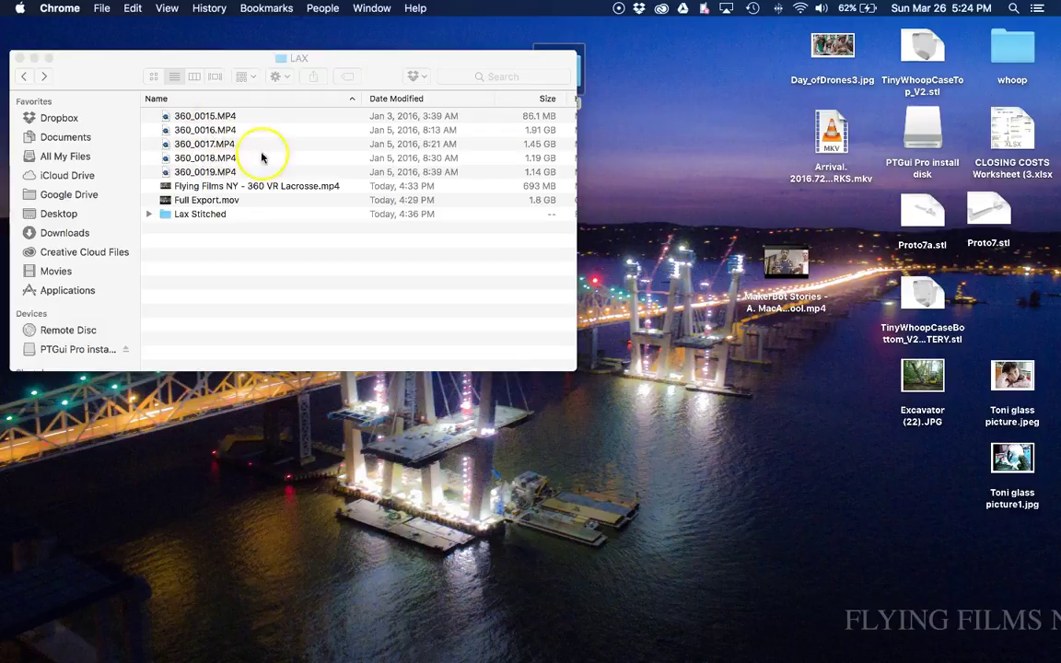
Launch muvee 360 Video Stitcher and move its window down and right
mouse_move(788, 645)
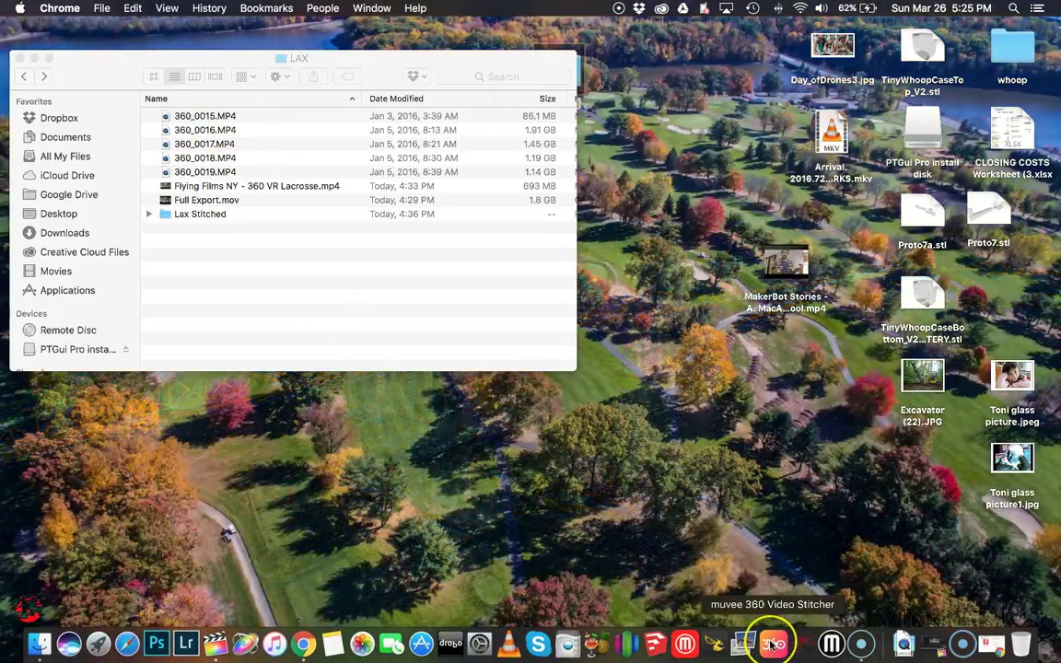
left_click(774, 645)
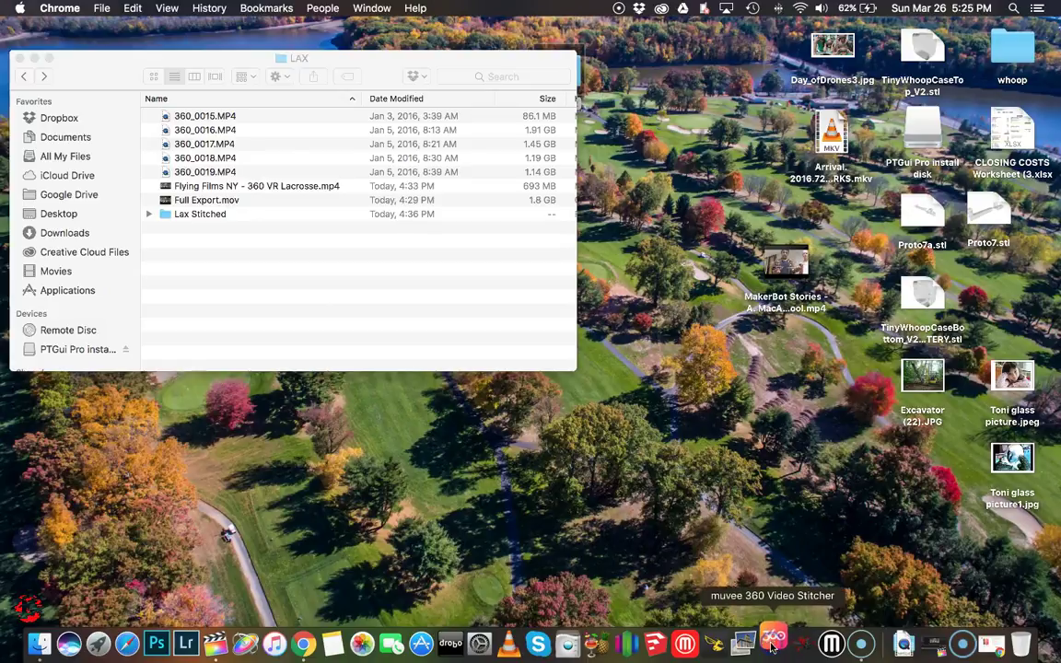
left_click(475, 172)
left_click_drag(474, 173, 670, 207)
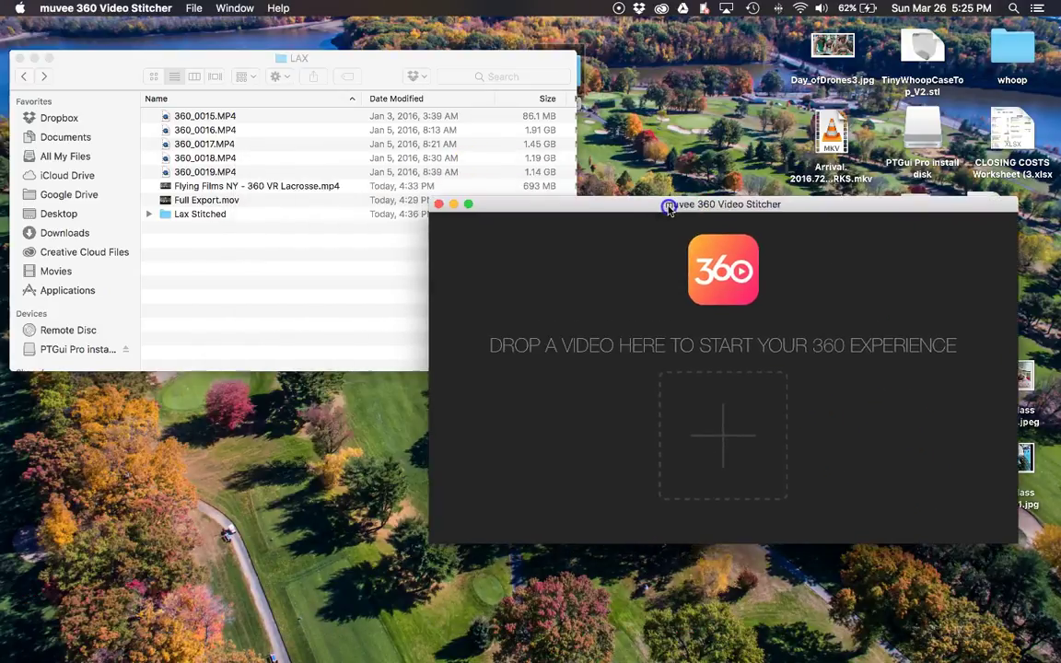
Load 360_0015.MP4, pause it, and compare the dual-fisheye Source View with the 360 View
left_click(221, 118)
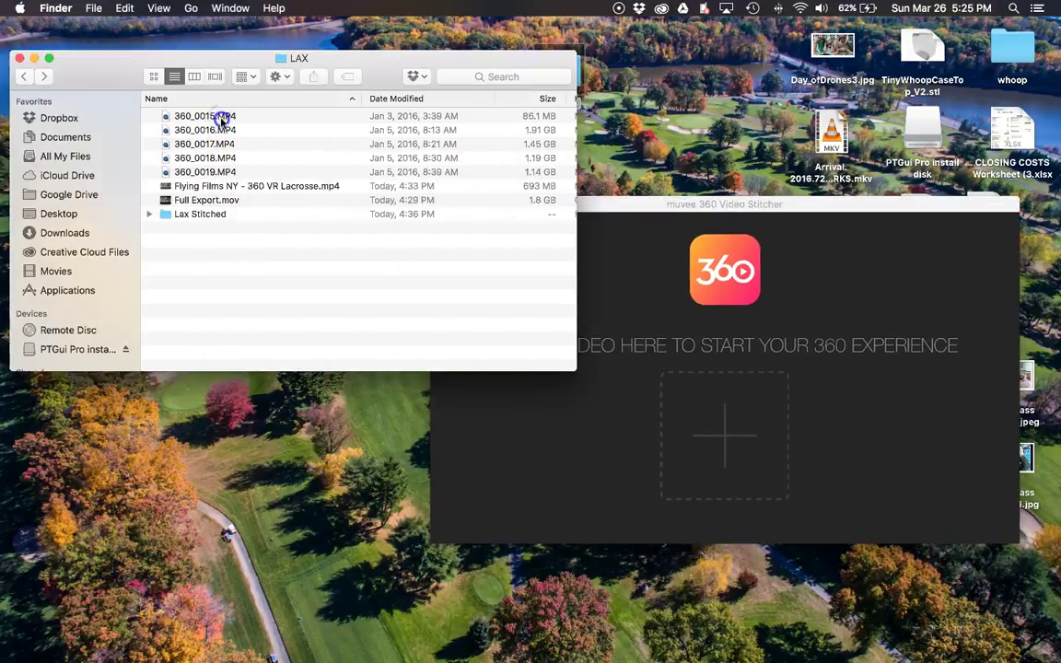
left_click_drag(221, 118, 721, 414)
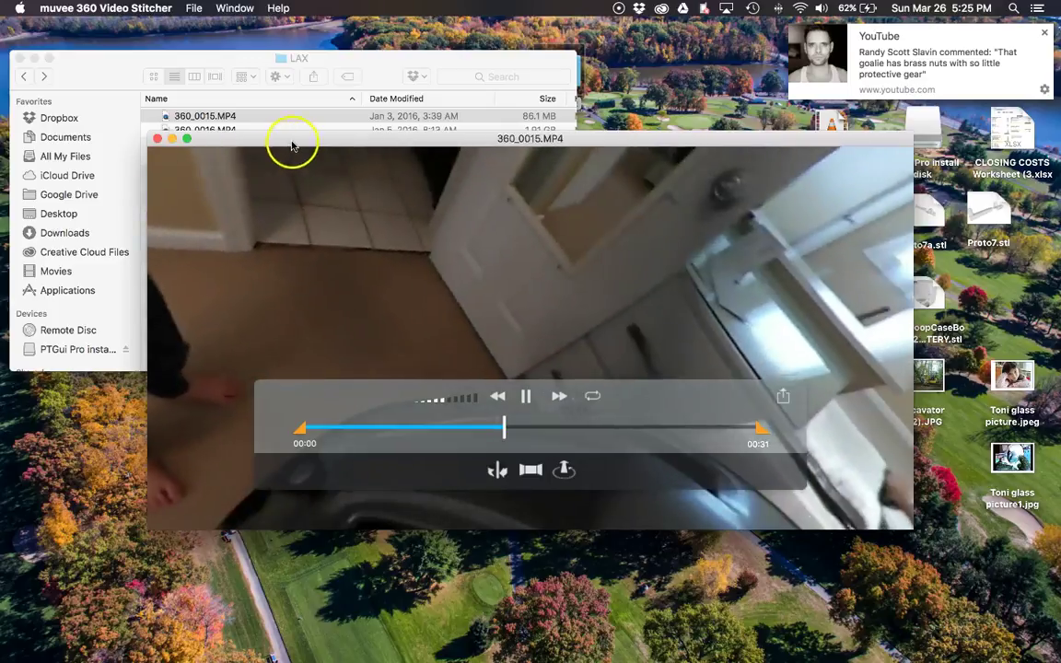
left_click(526, 396)
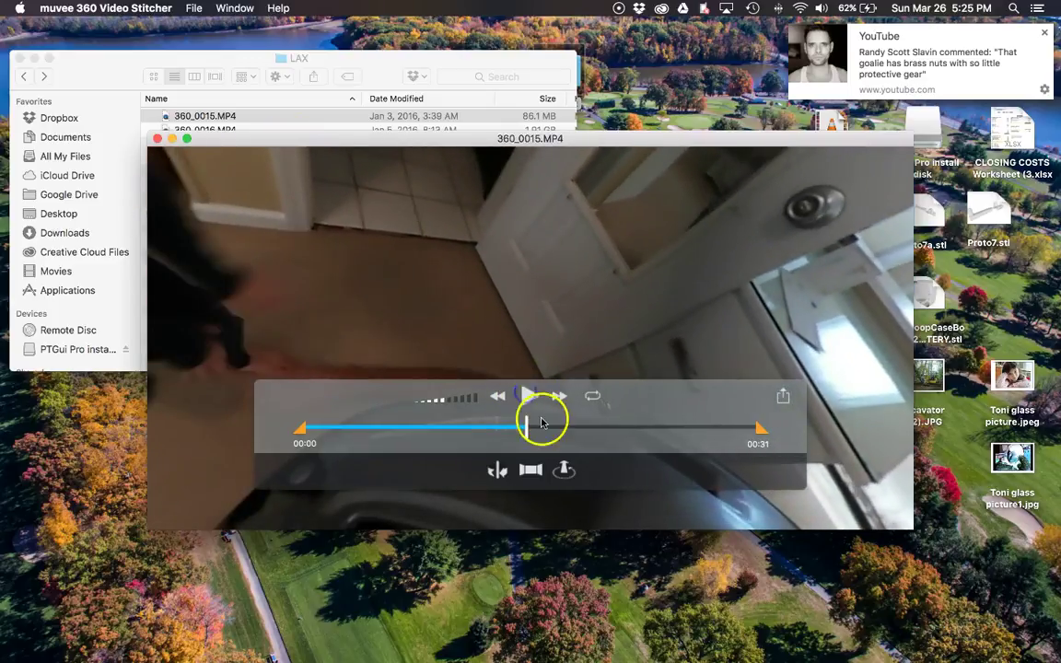
left_click(530, 472)
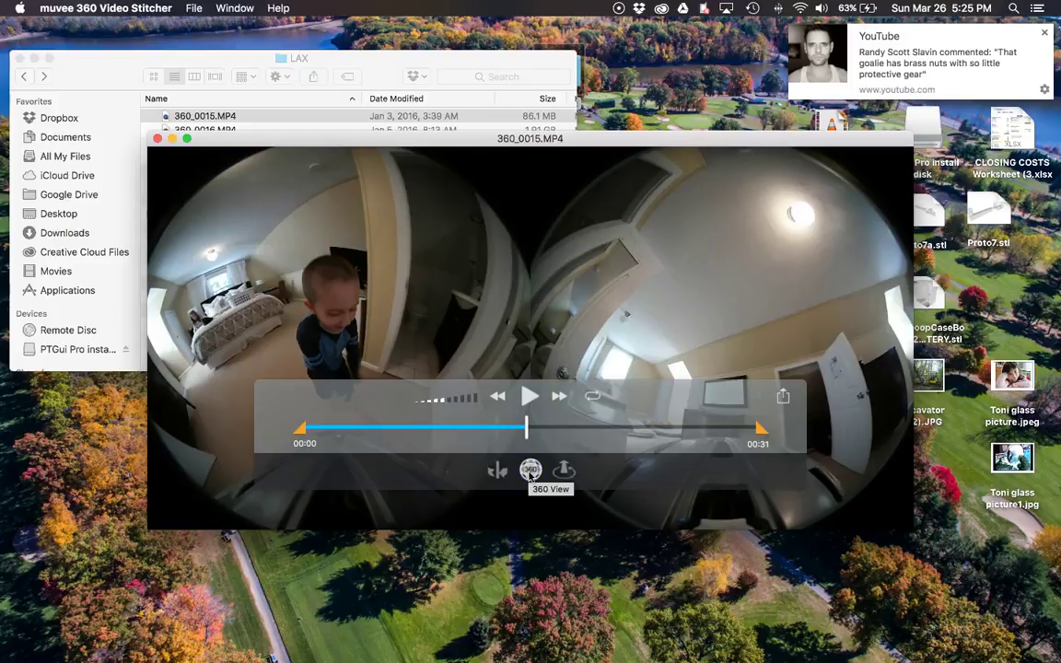
left_click(530, 472)
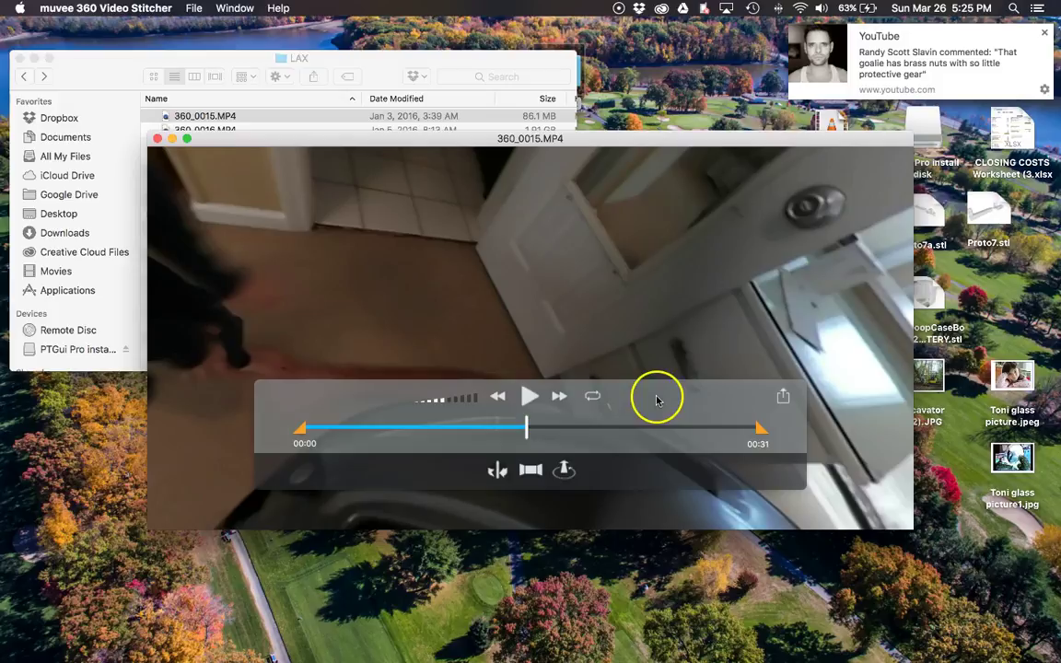
left_click(783, 398)
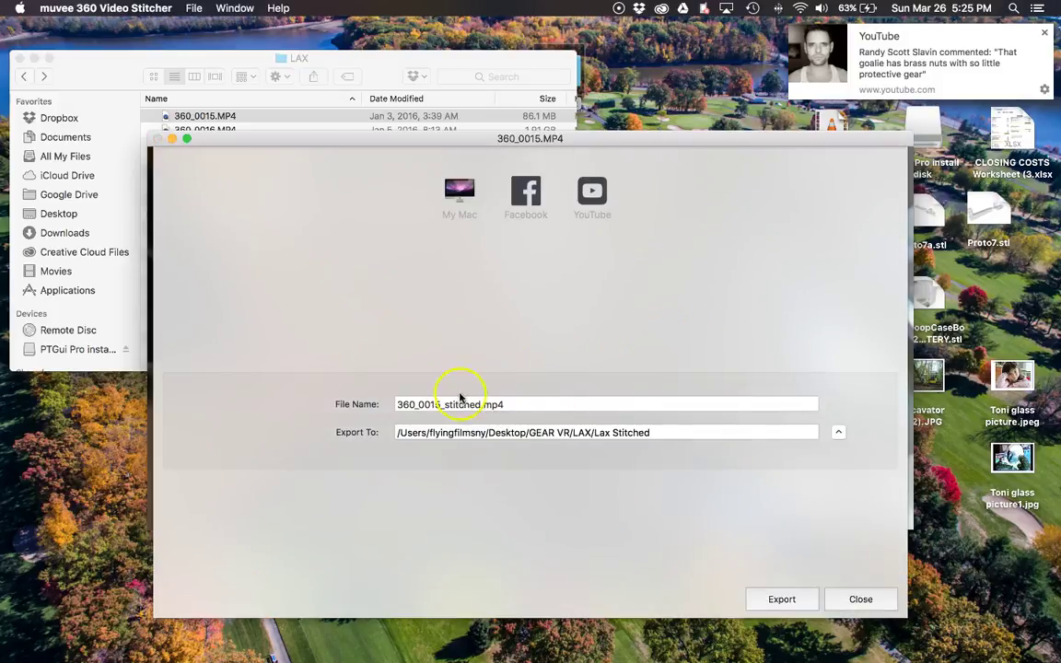
left_click_drag(341, 145, 279, 99)
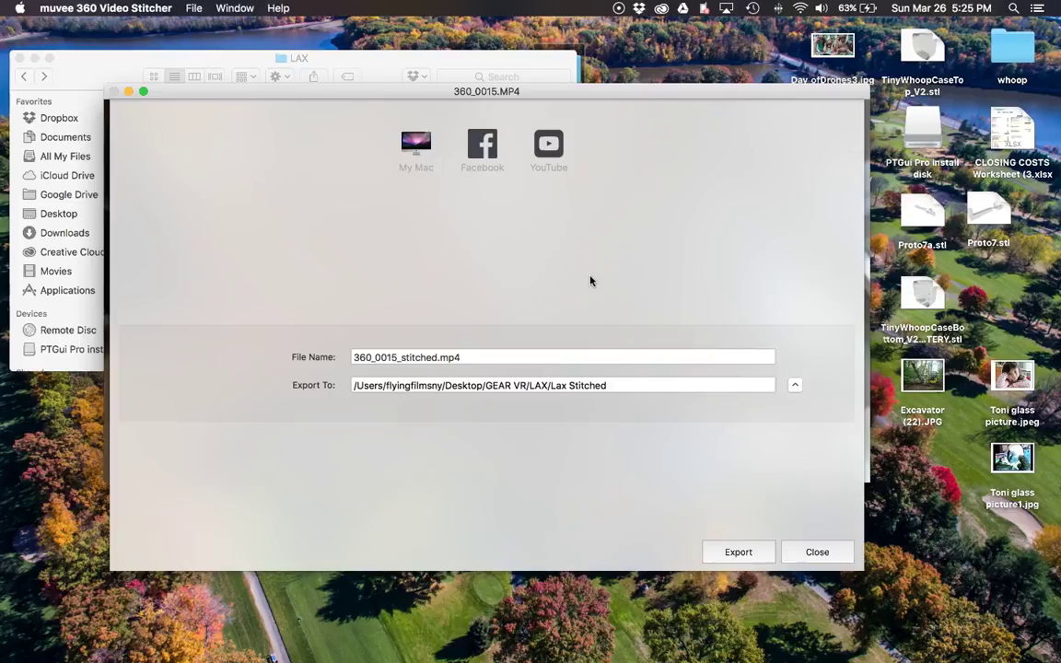
left_click(612, 339)
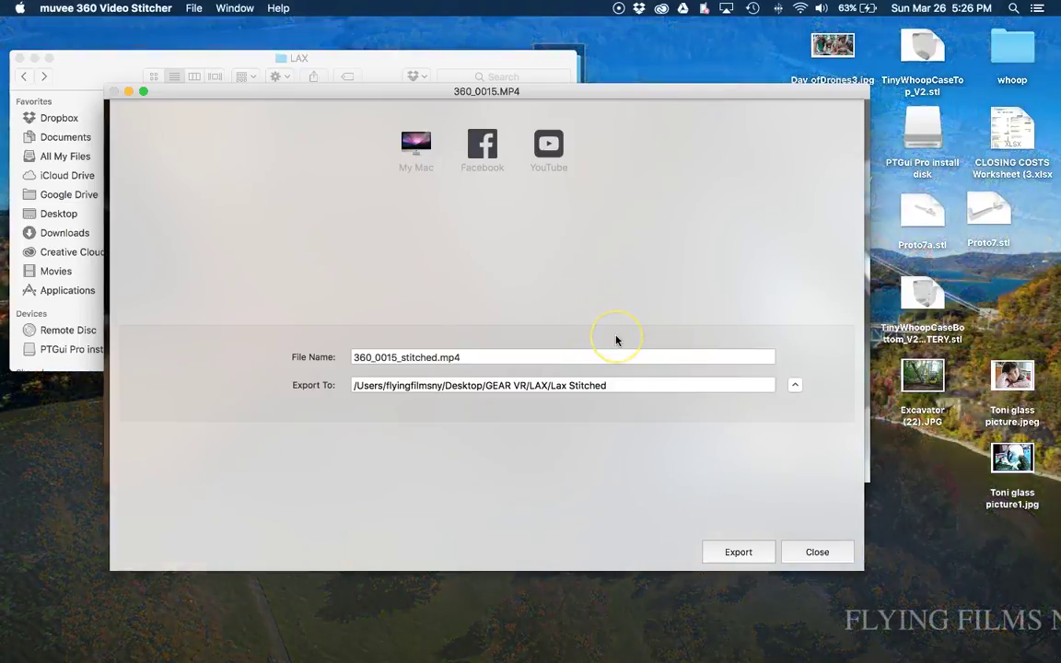
left_click(742, 552)
left_click(605, 478)
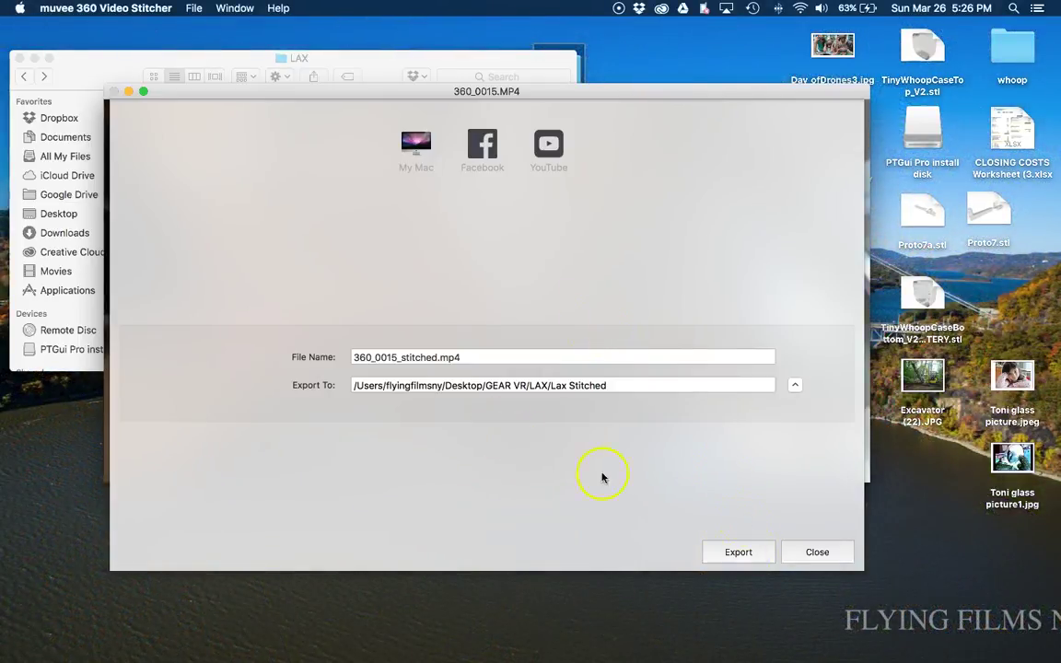
left_click(794, 545)
left_click(814, 554)
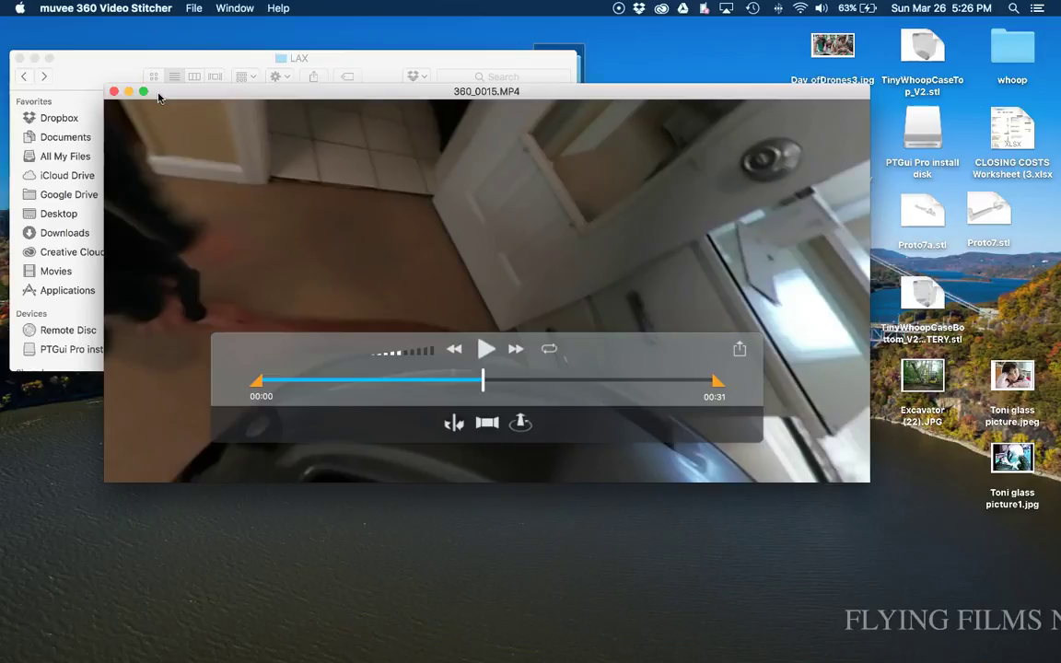
Quit muvee, open the Lax Stitched folder in Finder, and switch to Final Cut Pro
key("super+q")
left_click(166, 109)
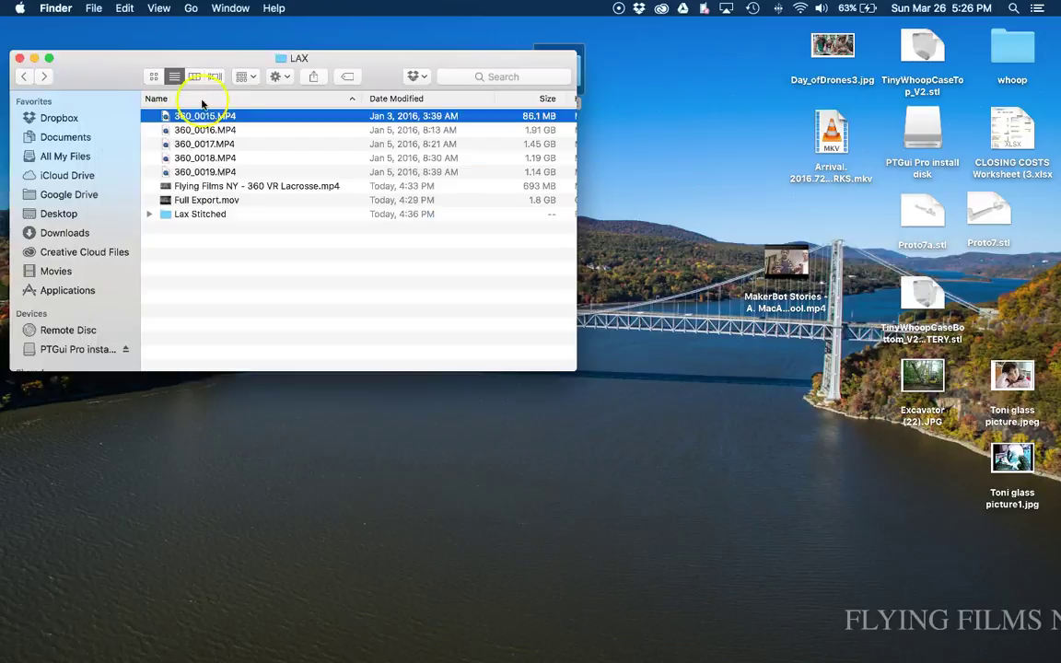
left_click_drag(267, 54, 328, 56)
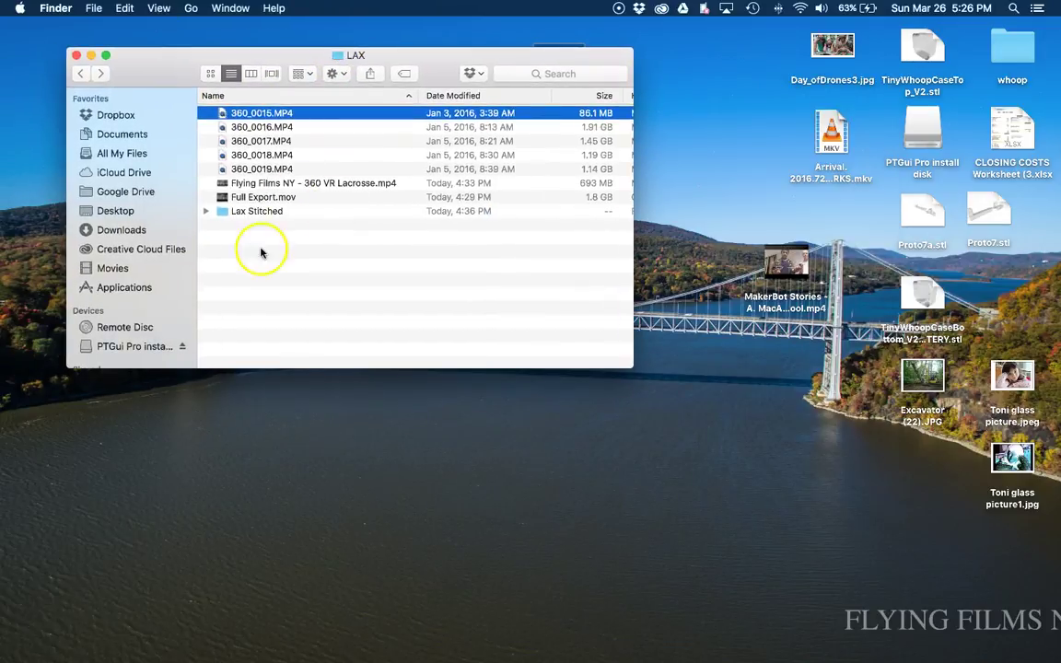
double_click(232, 212)
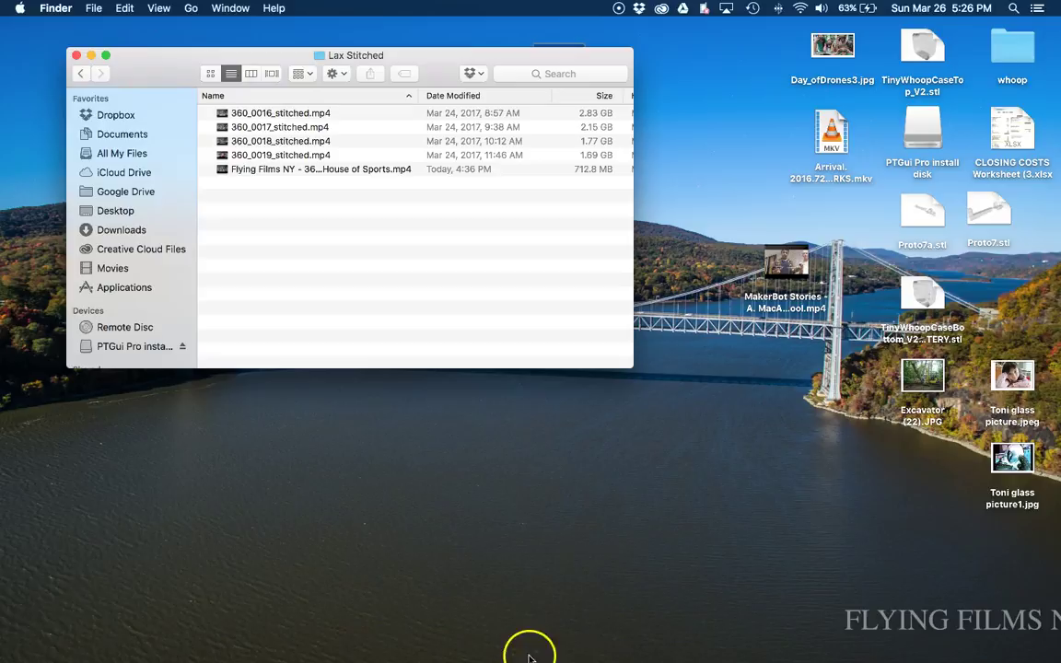
mouse_move(912, 654)
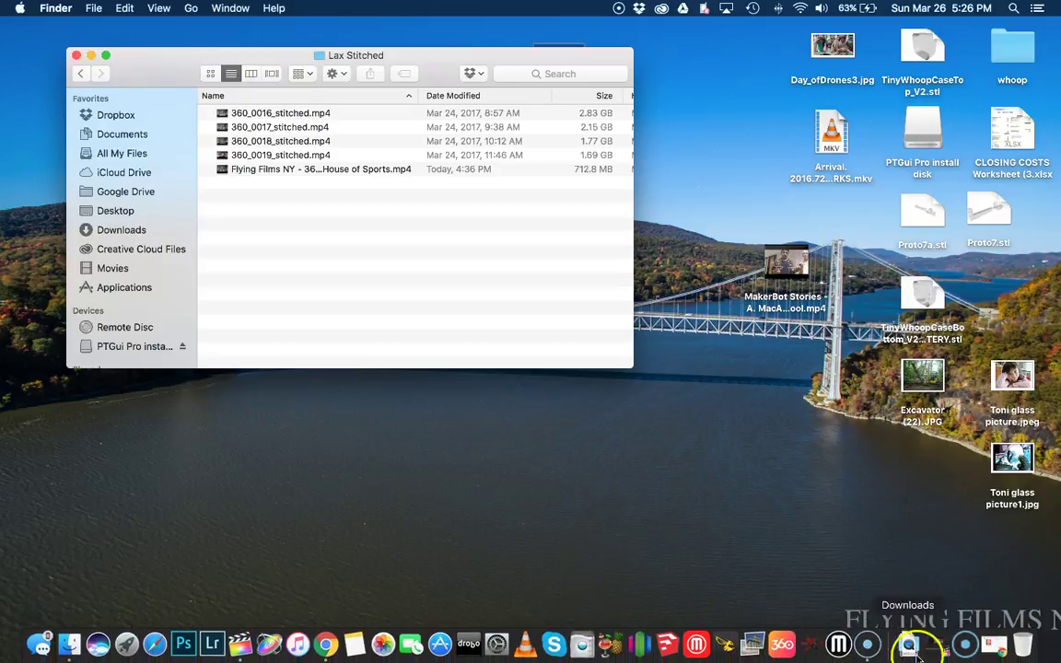
left_click(965, 645)
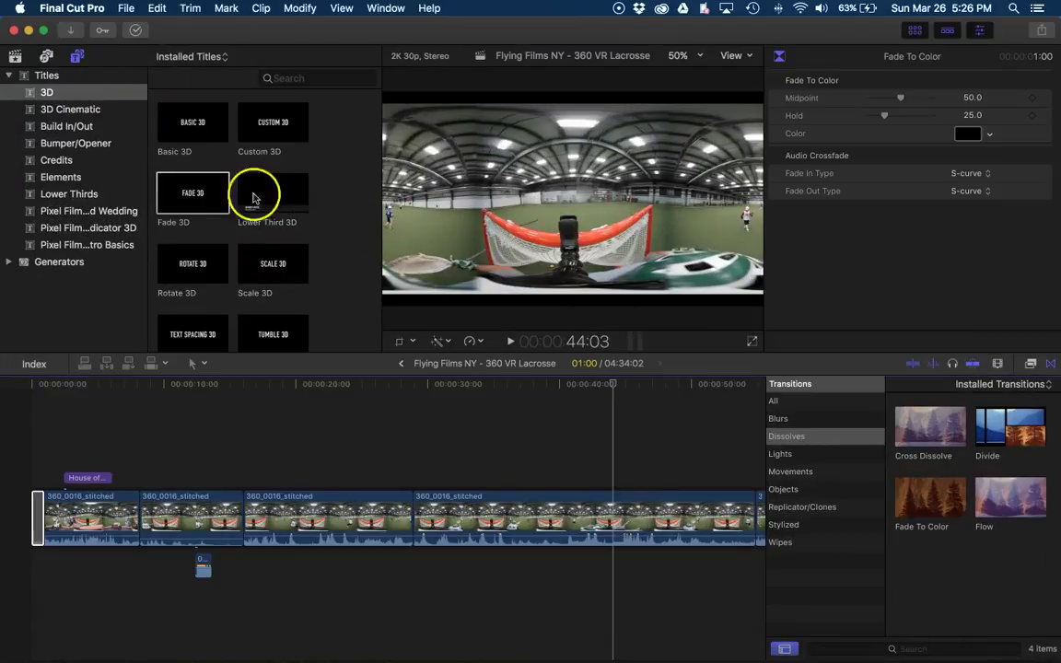
Browse the library's events and select the House of Sports Lax event
left_click(17, 57)
scroll(267, 220, "up", 3)
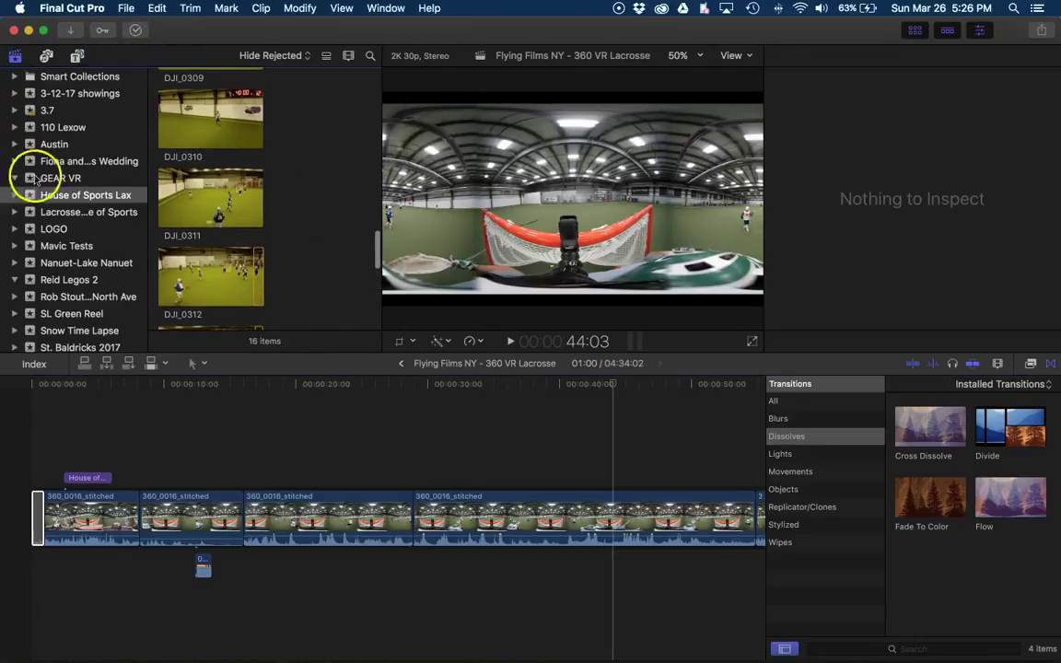
left_click(59, 211)
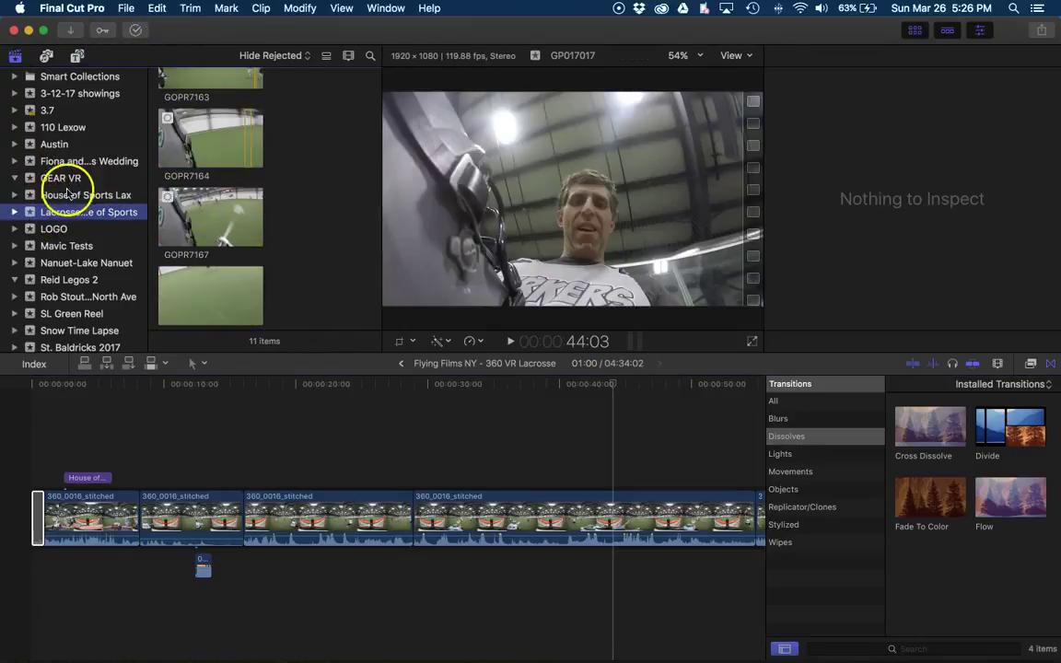
left_click(67, 195)
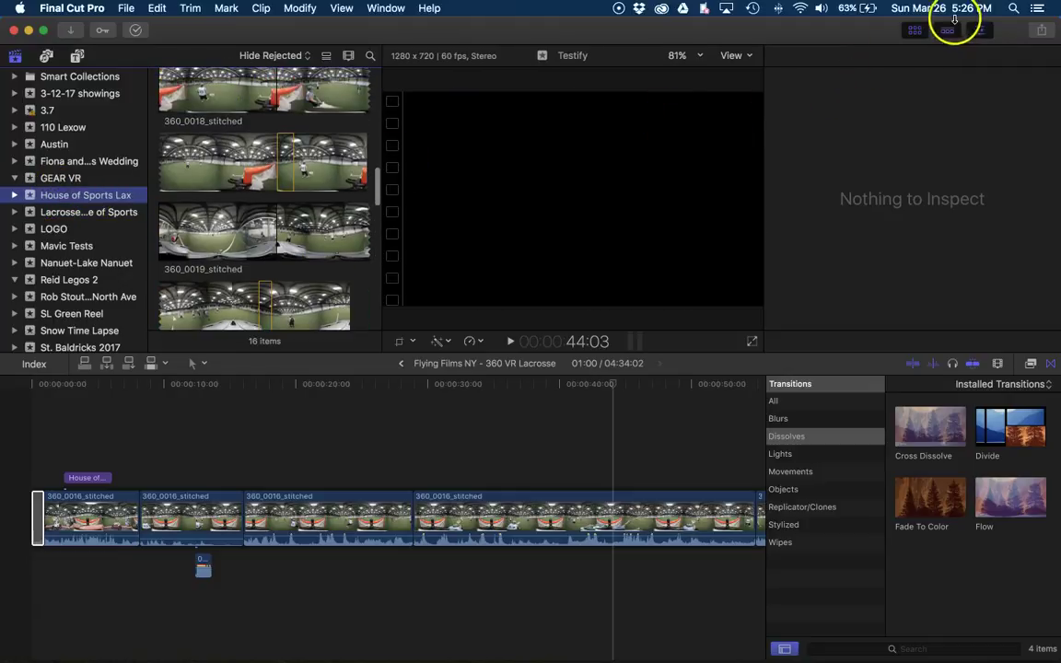
Hide the inspector, preview the first stitched 360 clip, and select the first timeline clip
left_click(980, 29)
scroll(481, 206, "down", 5)
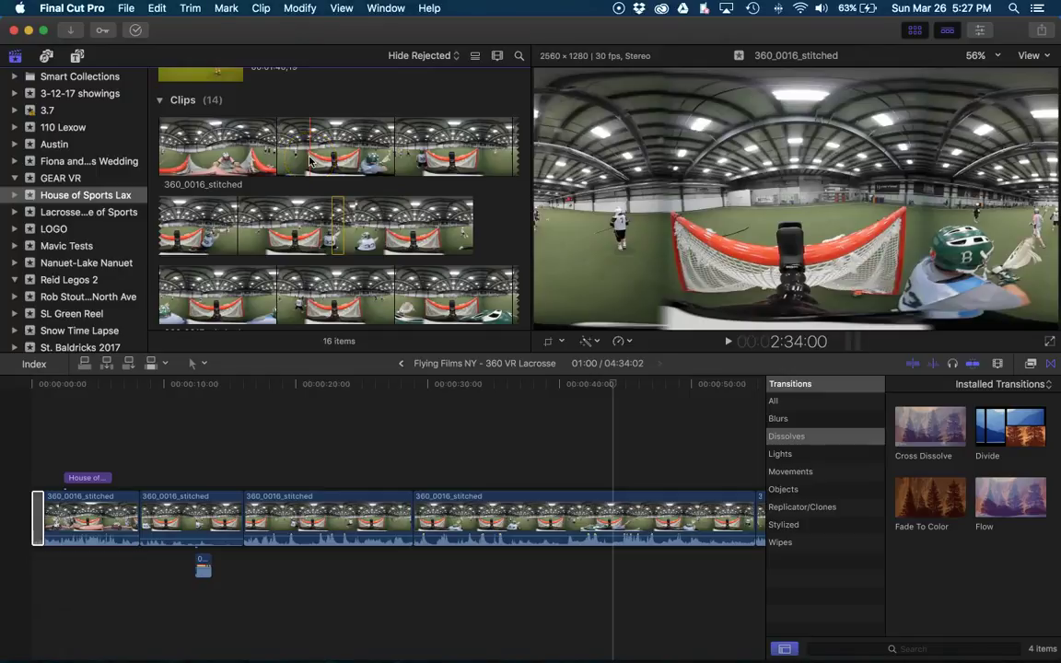
left_click(311, 171)
left_click(246, 540)
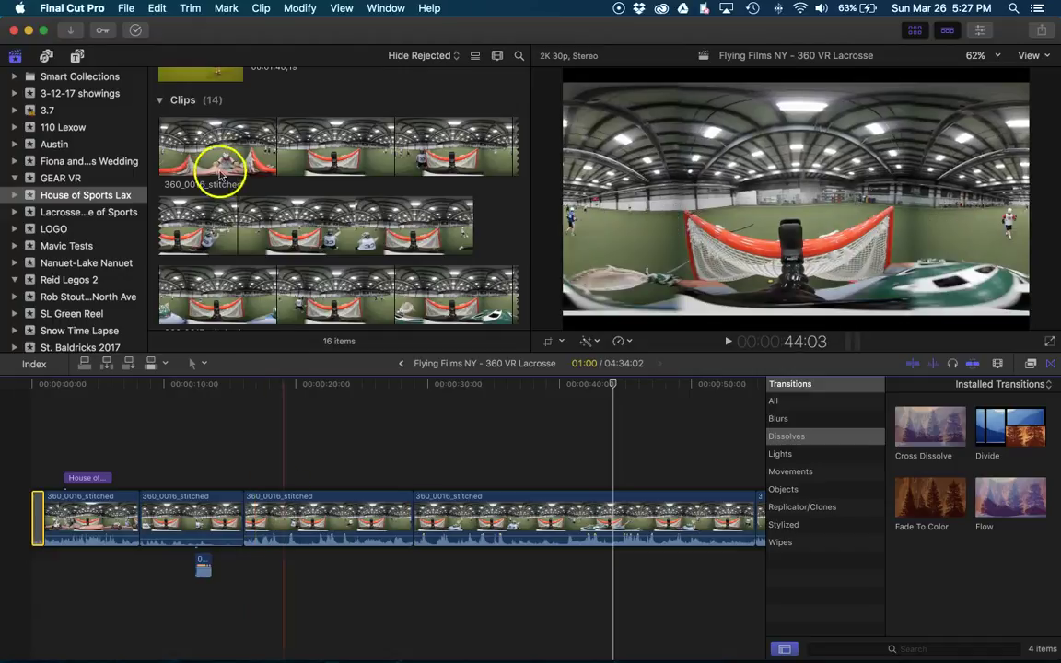
left_click(125, 9)
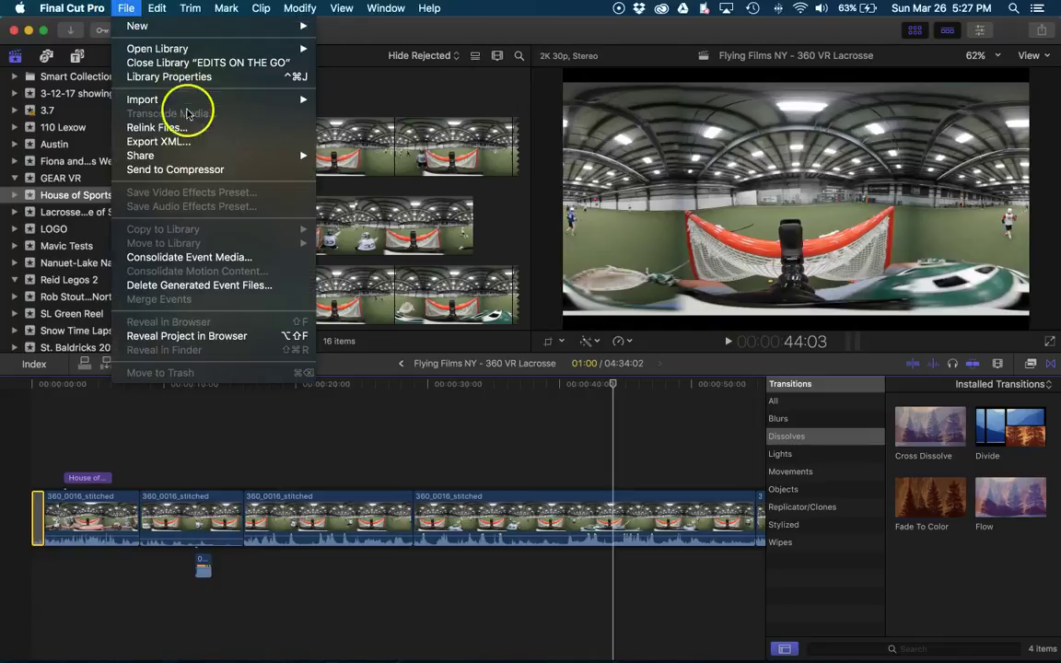
mouse_move(213, 155)
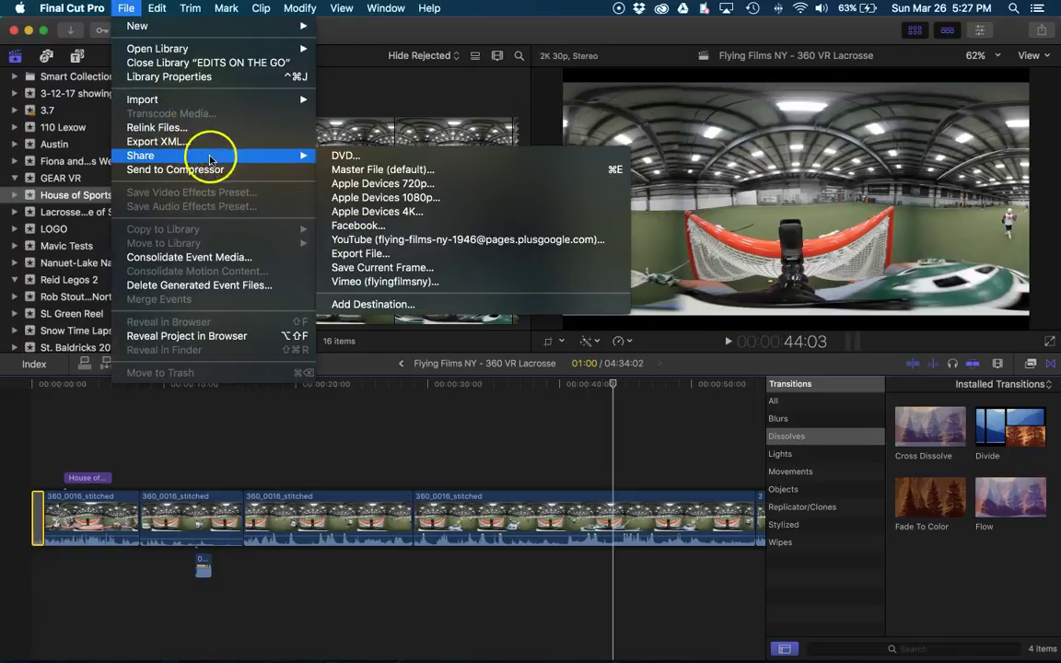
left_click(386, 260)
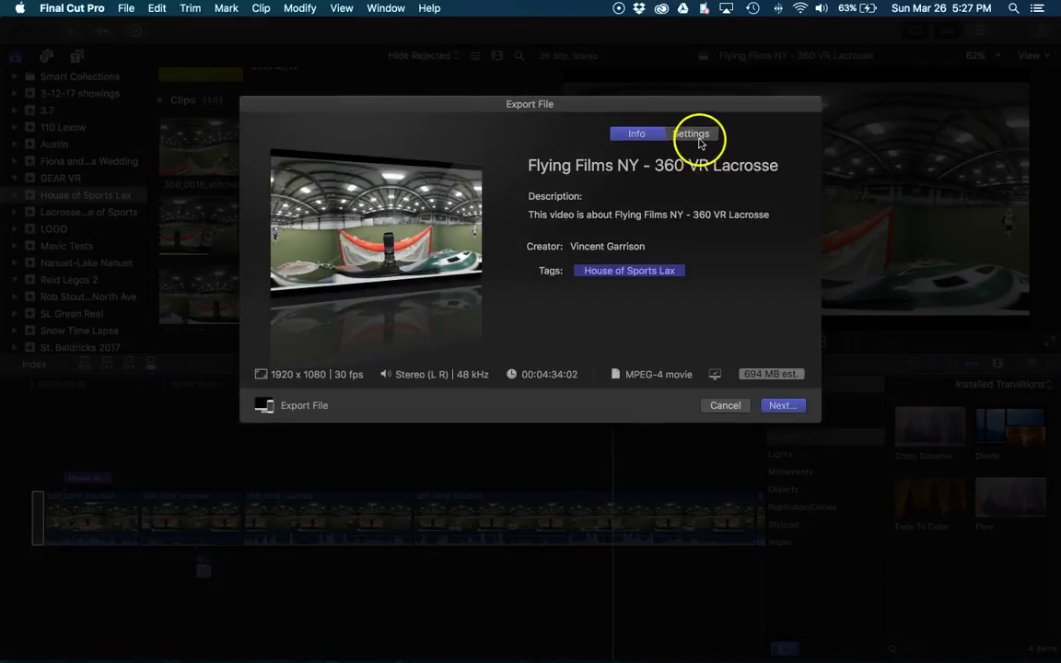
left_click(697, 135)
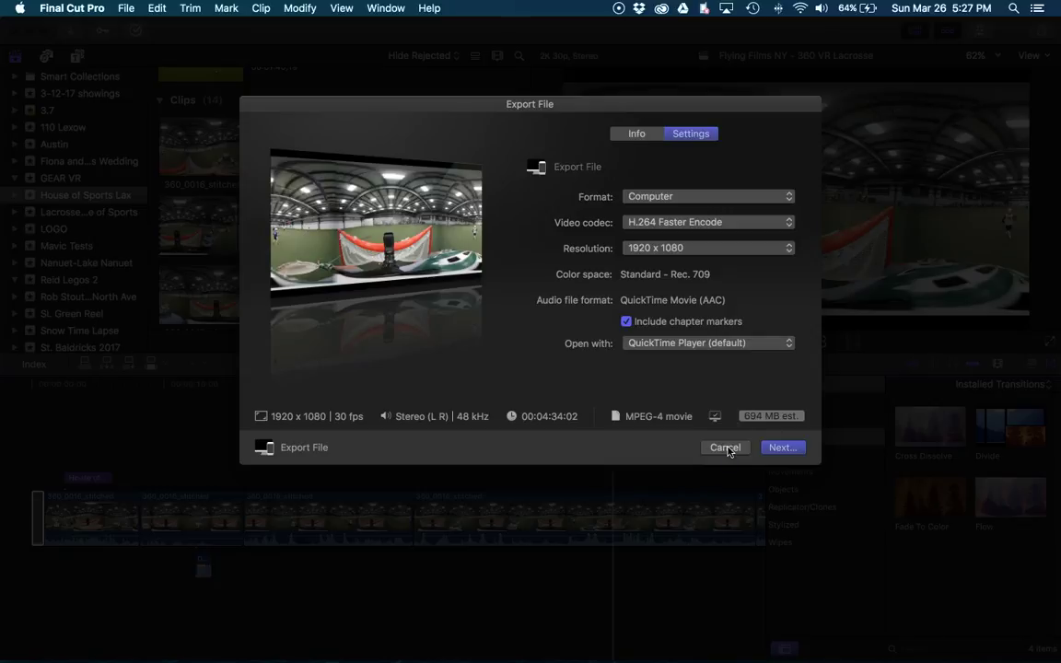
left_click(725, 448)
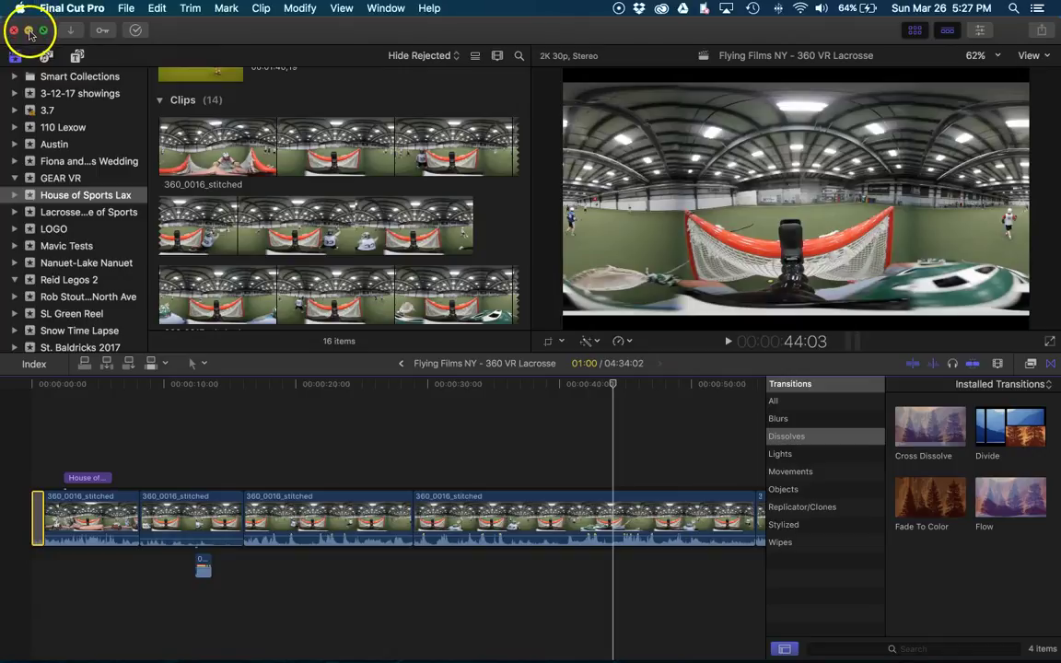
Minimize Final Cut Pro to show the Lax Stitched folder with the exported MP4
left_click(28, 31)
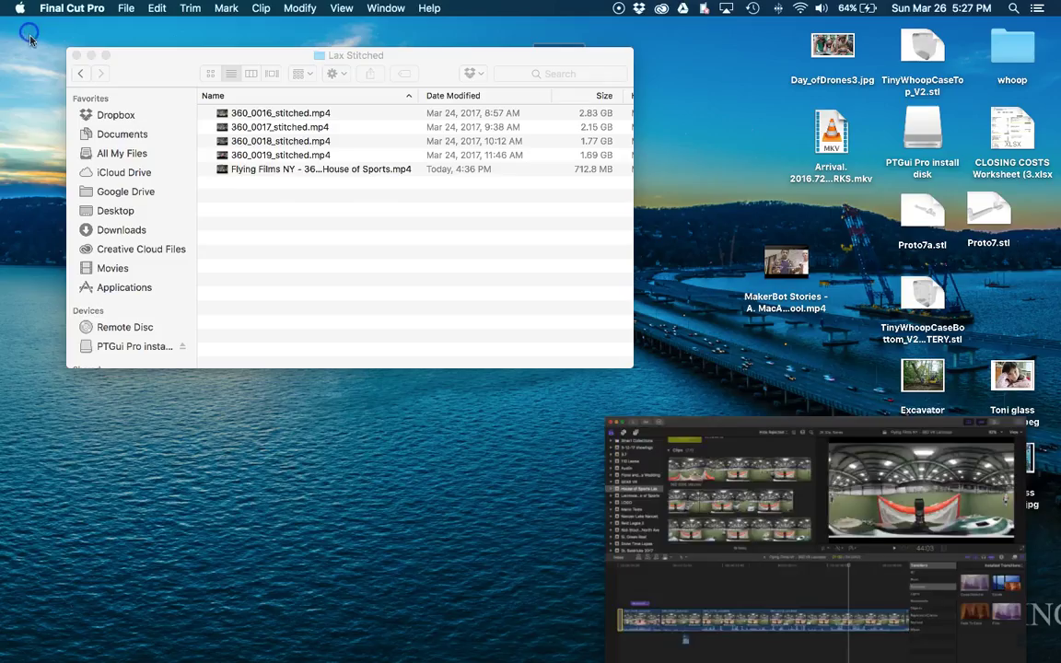
mouse_move(746, 635)
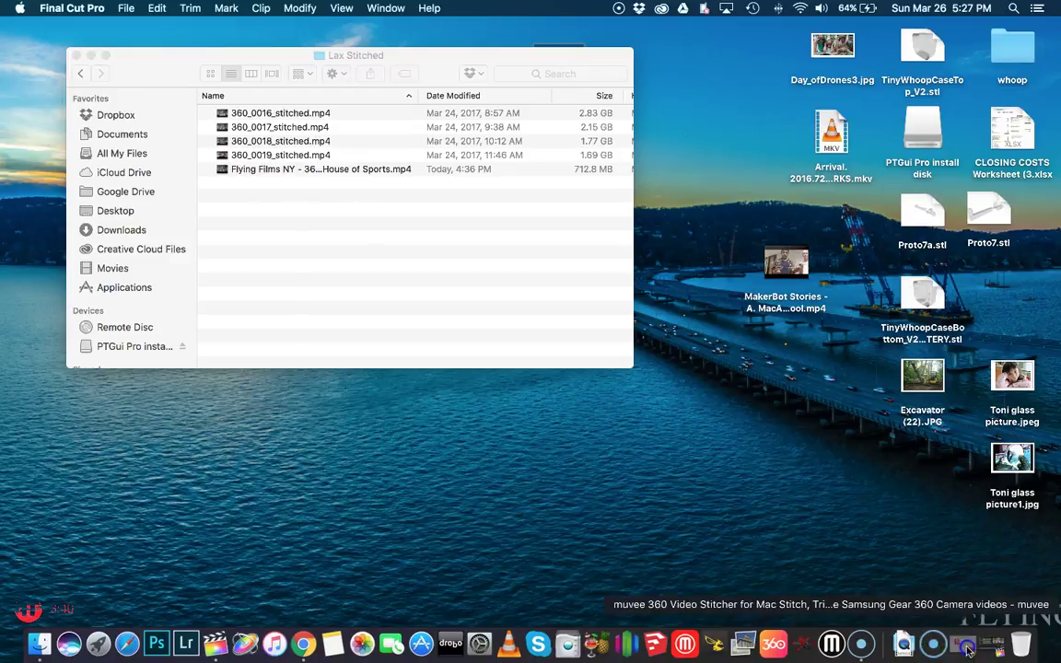
Open the Flying Films NY 360 VR Lacrosse @ House of Sports watch page and play it
left_click(888, 635)
left_click(835, 35)
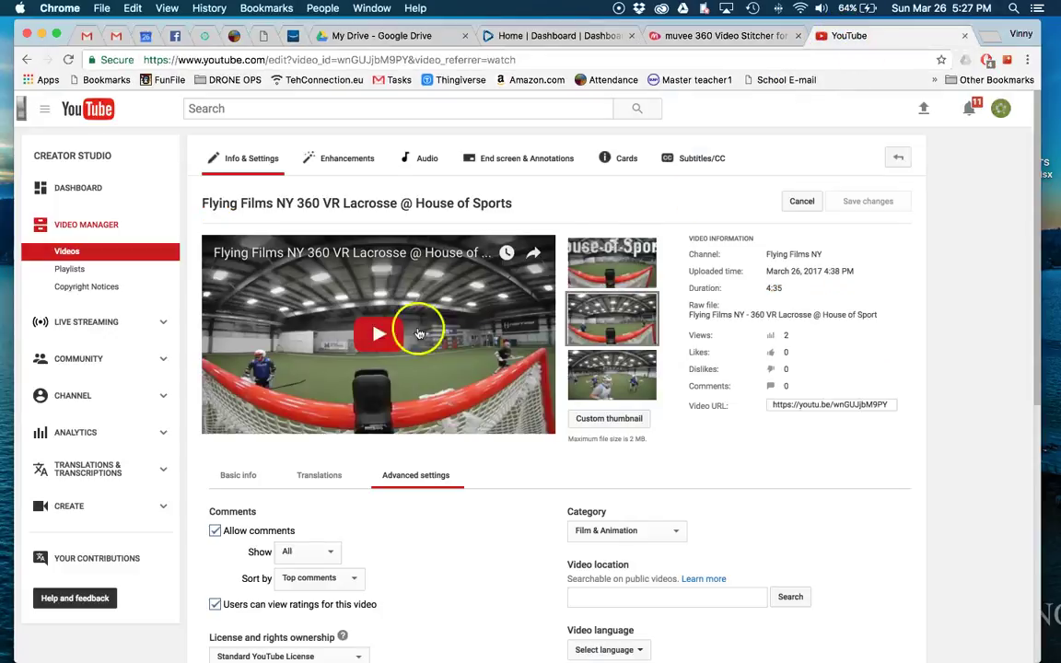
left_click(320, 200)
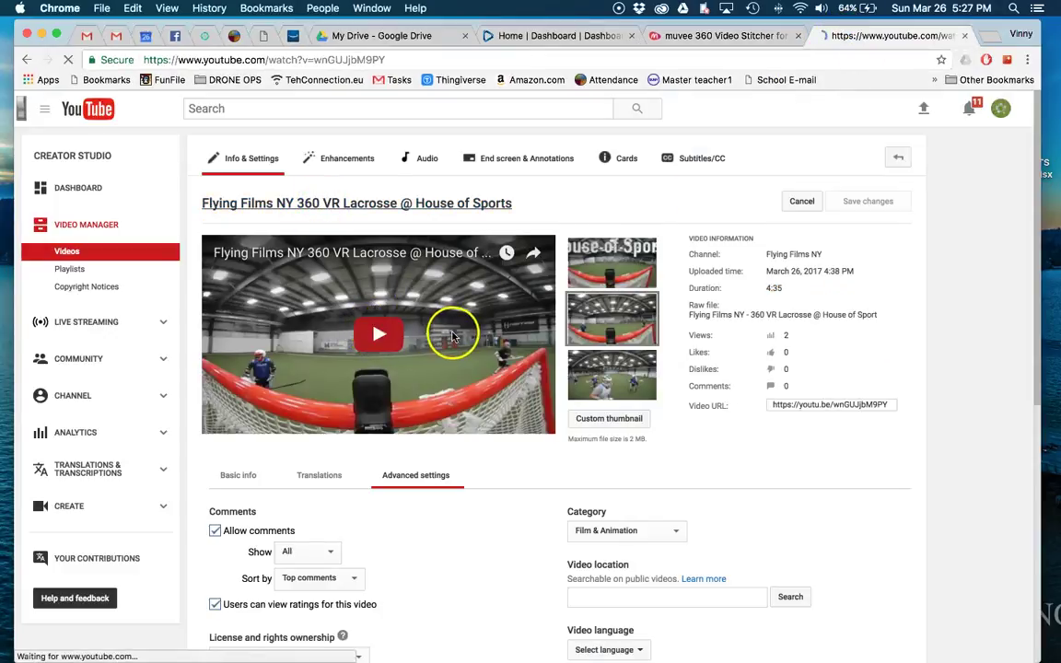
left_click(367, 310)
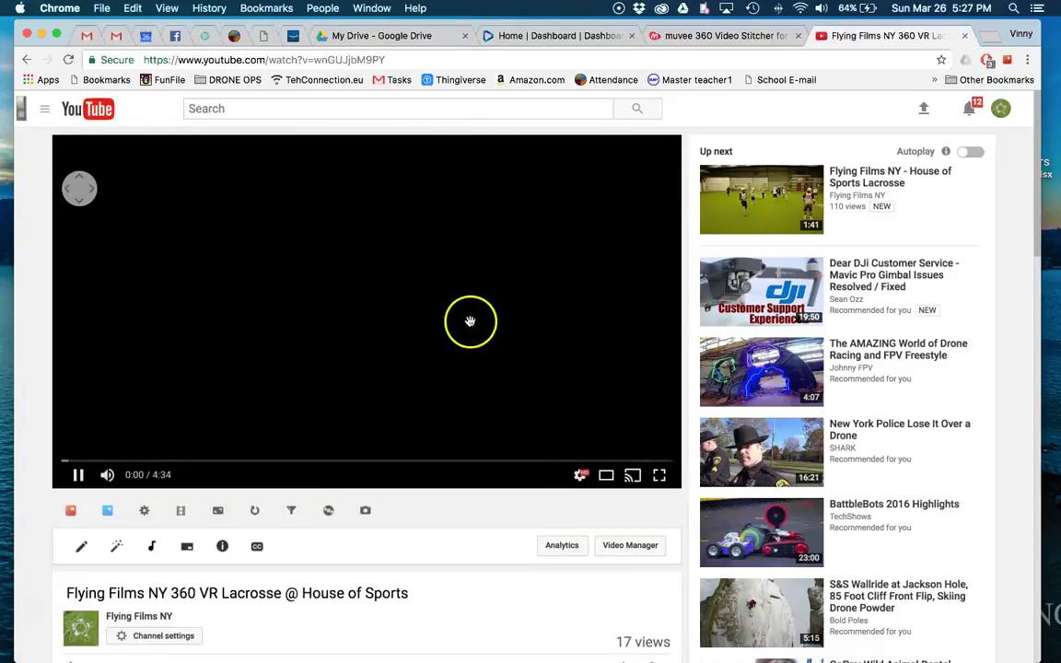
Raise the volume and pan the 360 view between the net, the floor and player 33
left_click_drag(429, 324, 361, 296)
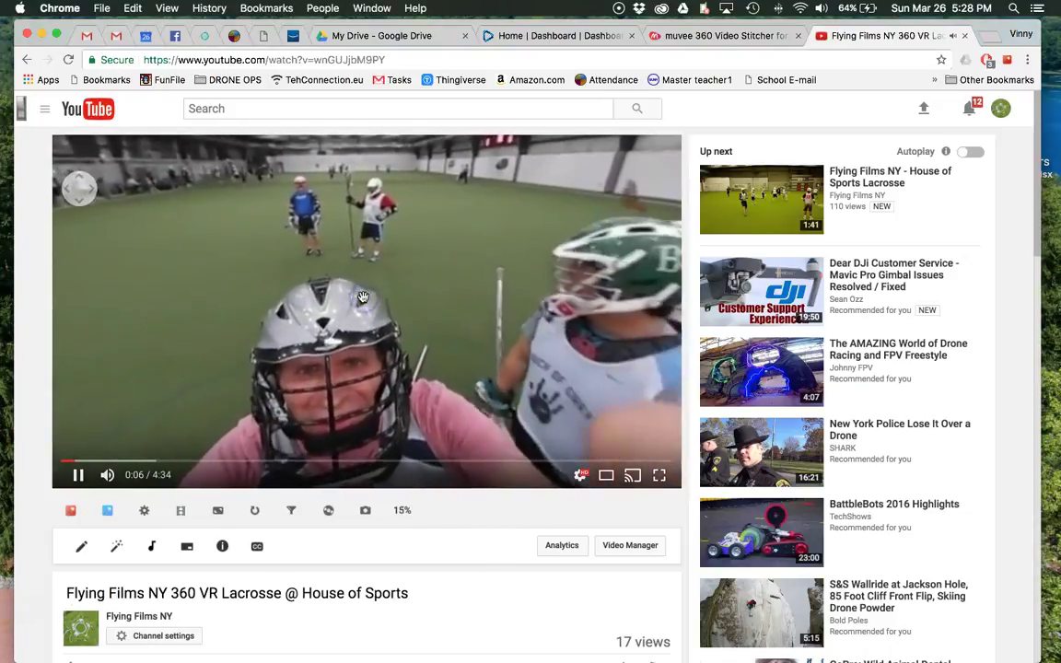
key("XF86AudioRaiseVolume")
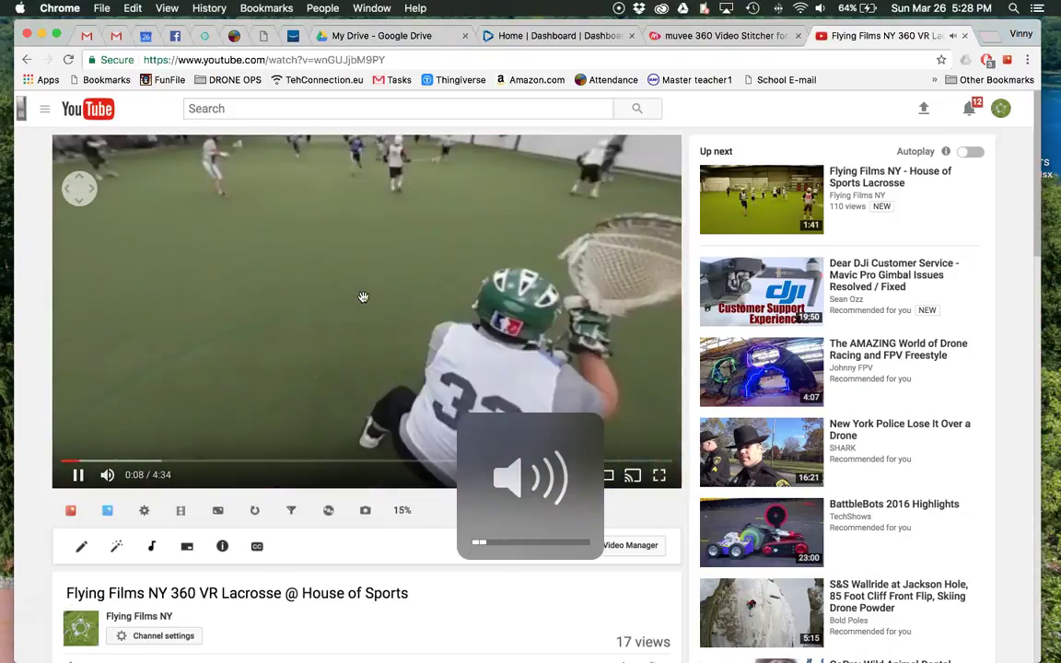
left_click(466, 416)
left_click_drag(466, 416, 226, 271)
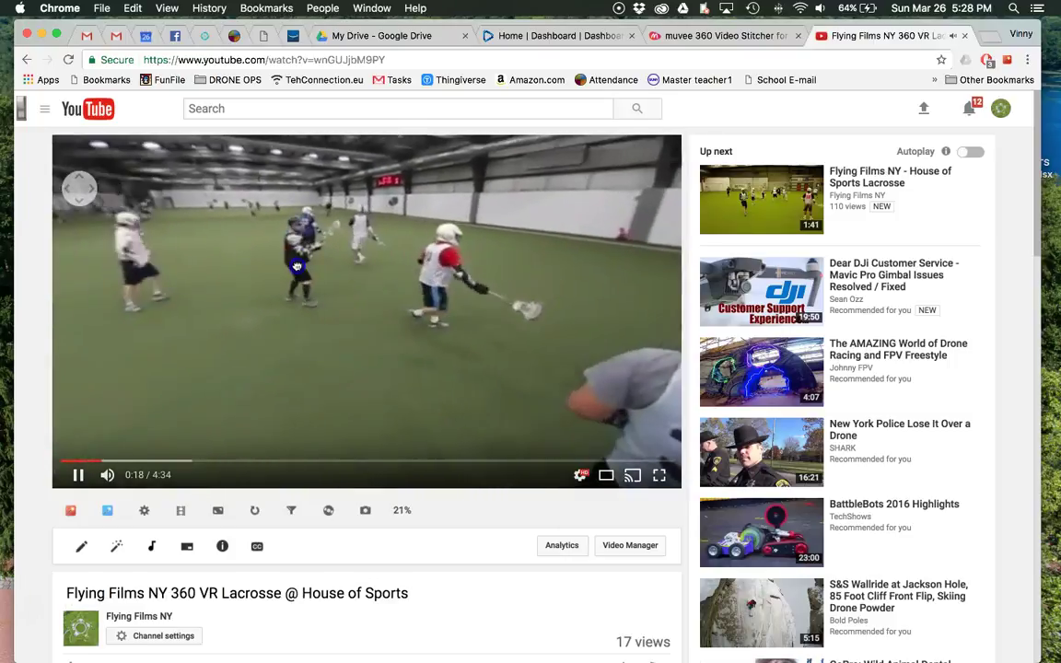
left_click_drag(359, 266, 392, 266)
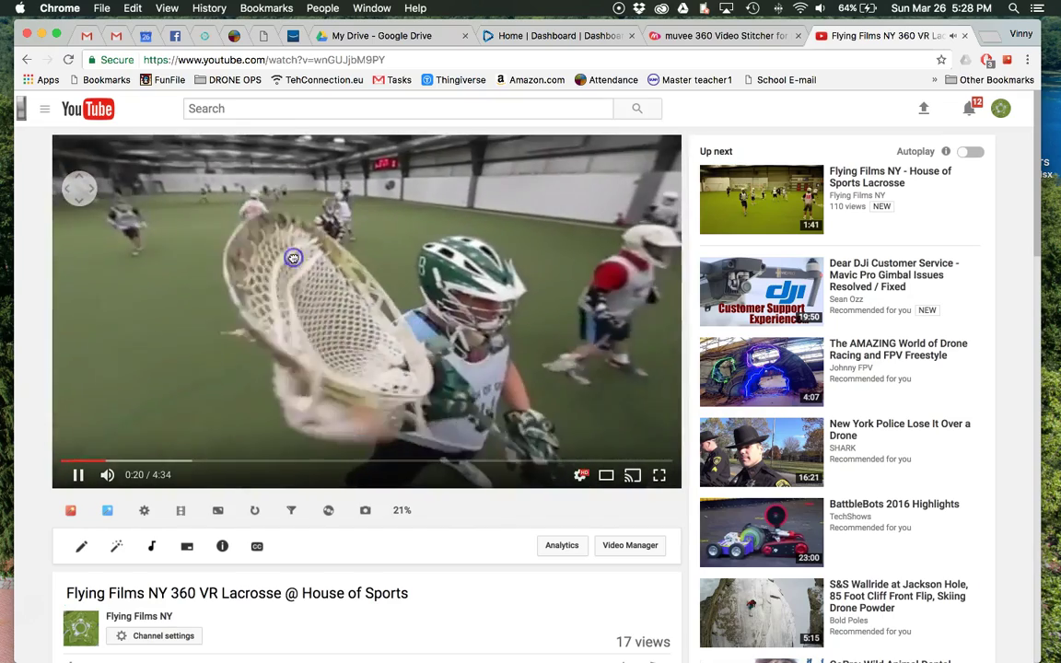
left_click_drag(293, 258, 213, 266)
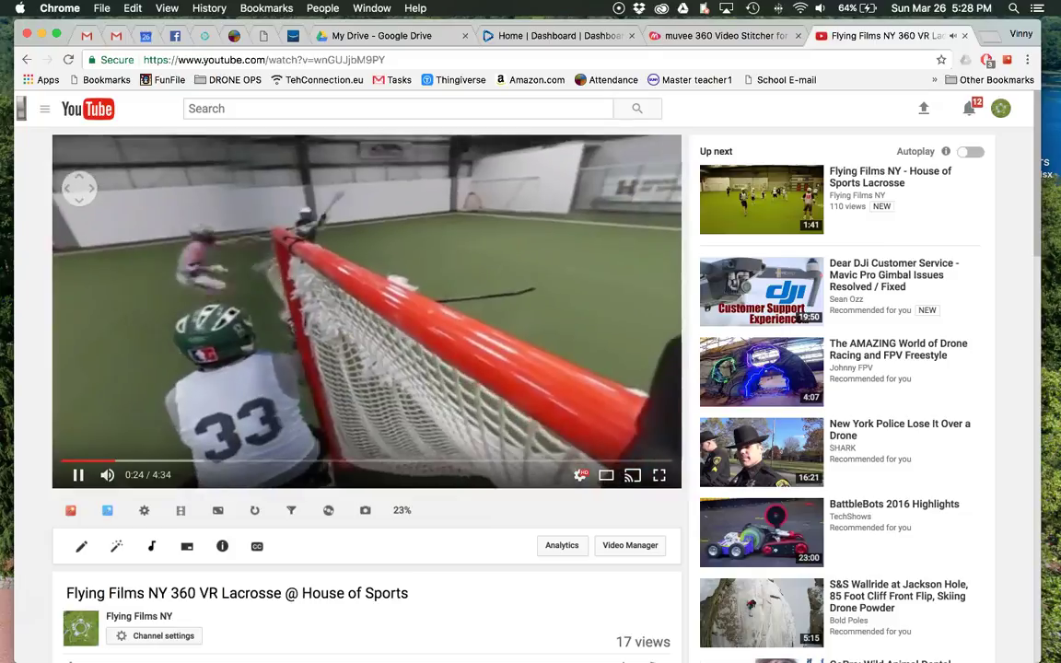
left_click_drag(284, 303, 394, 314)
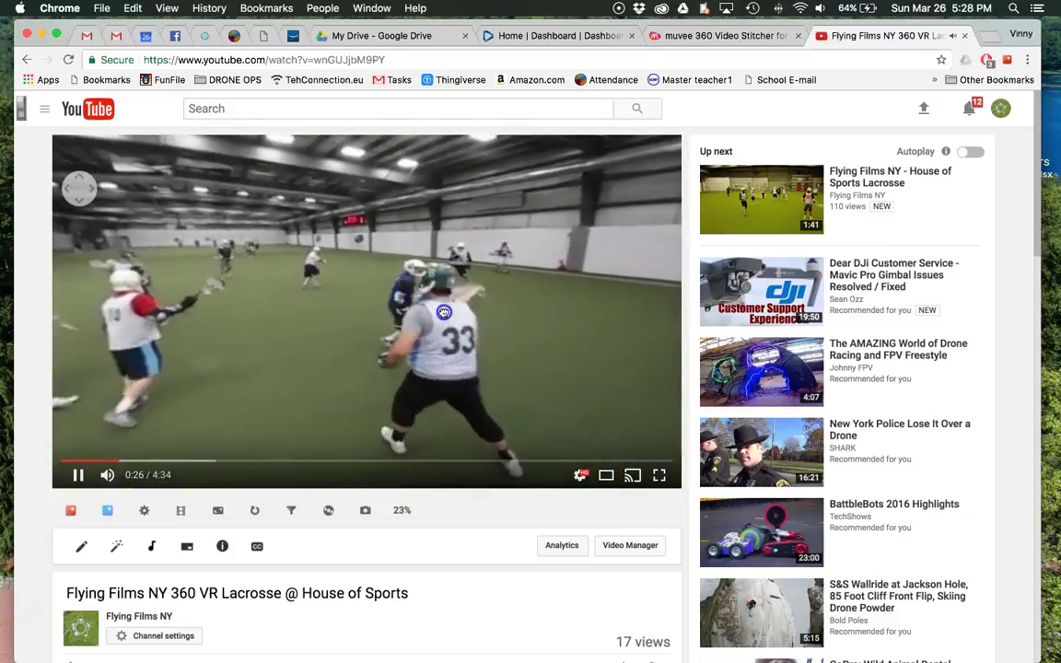